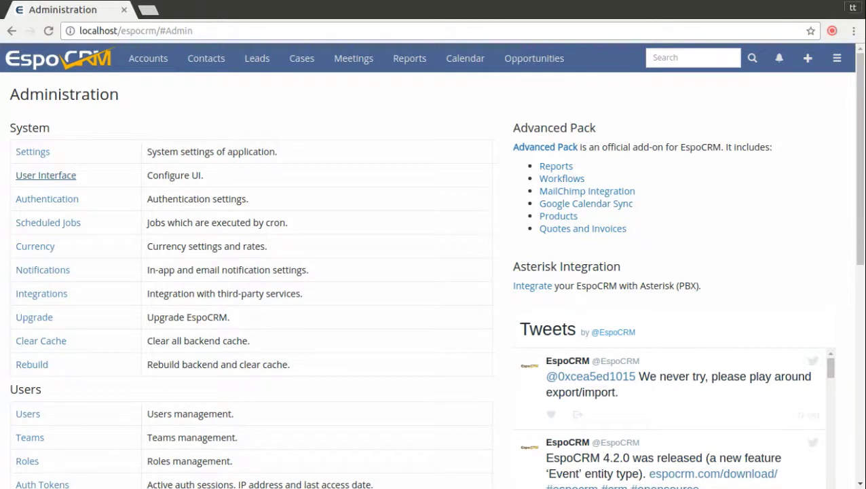
On the User Interface page, attach a company logo, choose Violet Vertical theme, and rename the application 'My Company'
left_click(71, 178)
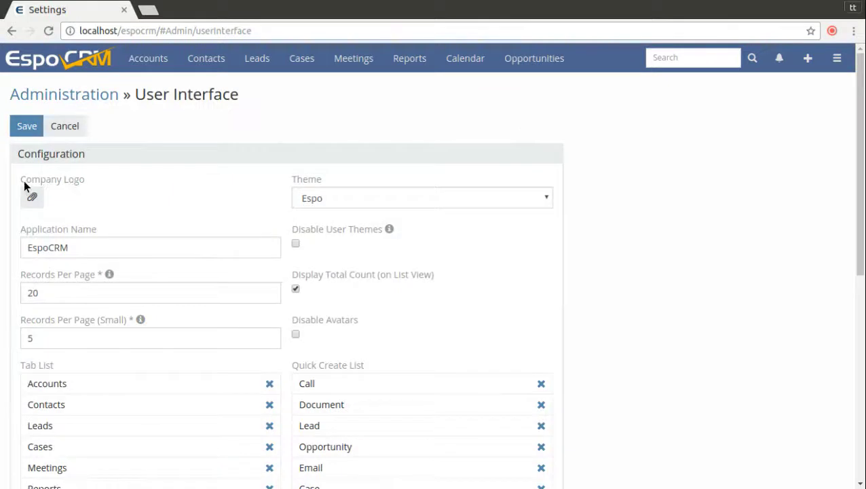
left_click(34, 198)
left_click(436, 200)
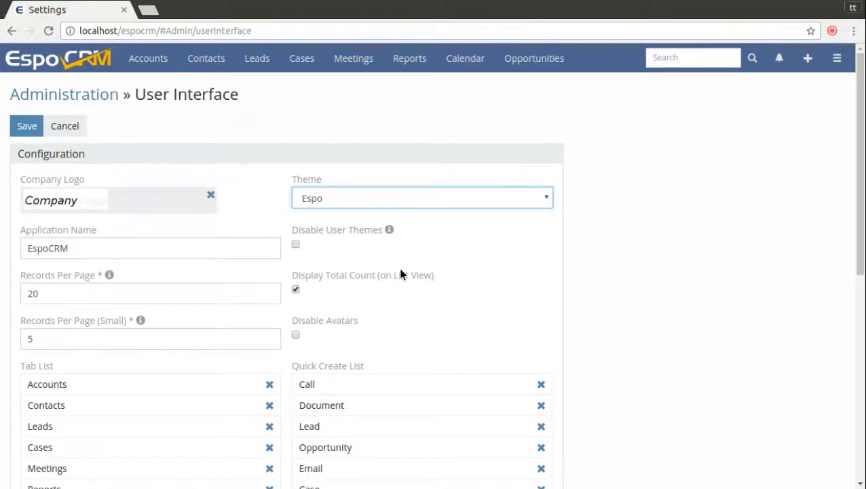
left_click(396, 288)
double_click(174, 257)
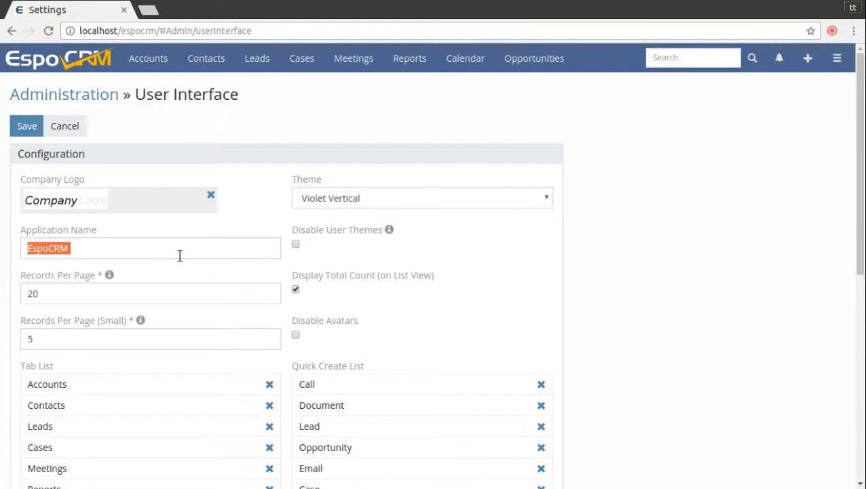
type("My Company")
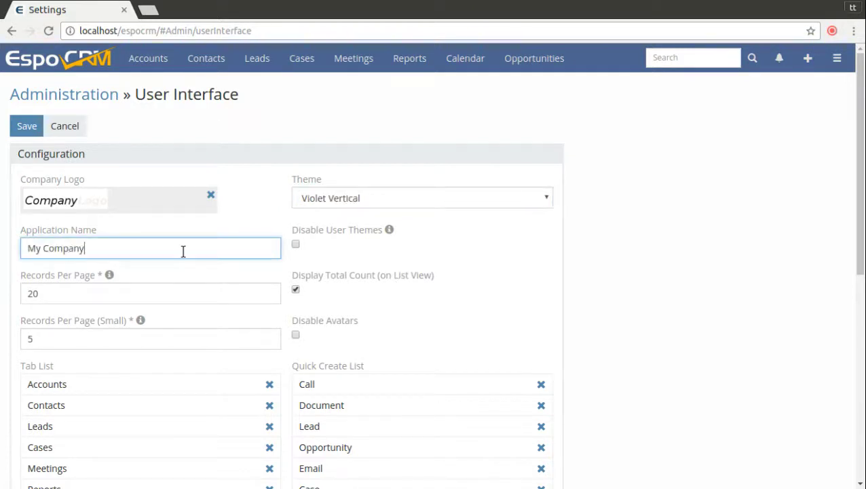
Read the info tooltips for disabling user themes, records per page and small records per page
left_click(398, 230)
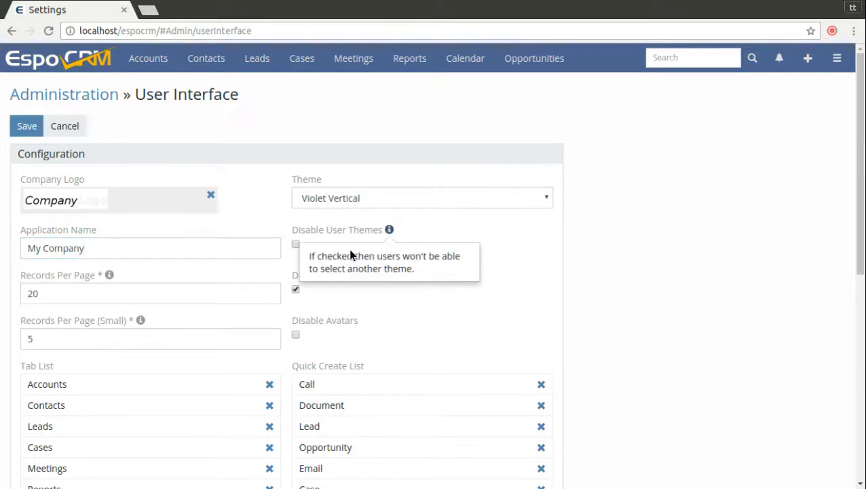
left_click(112, 276)
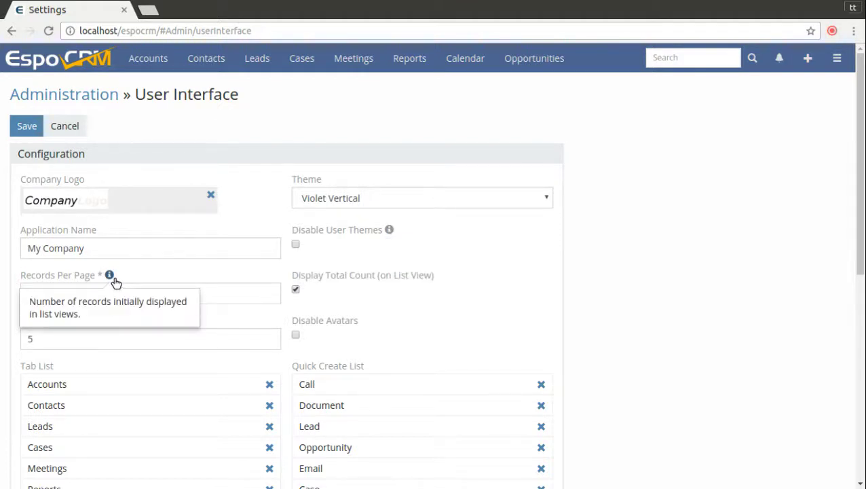
left_click(223, 322)
left_click(145, 322)
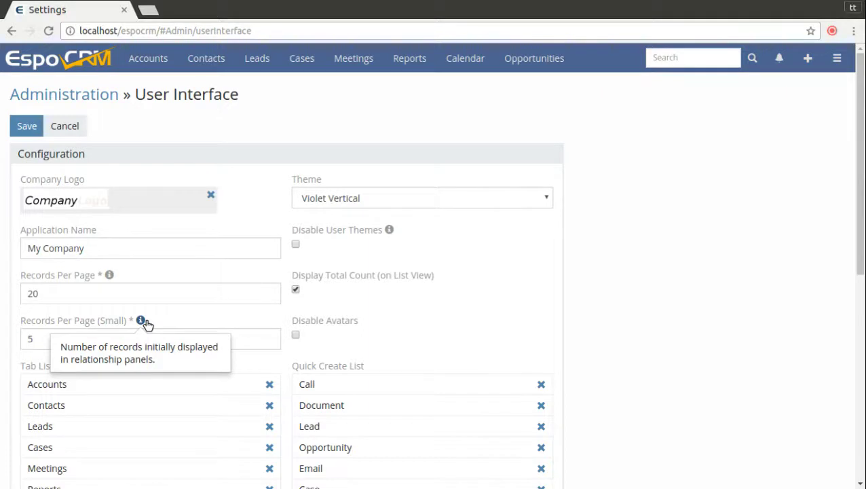
left_click(408, 282)
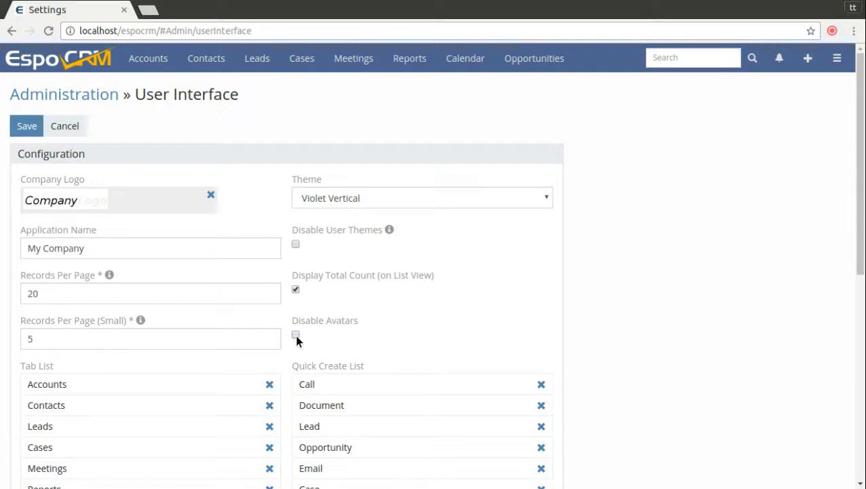
scroll(297, 335, "down", 3)
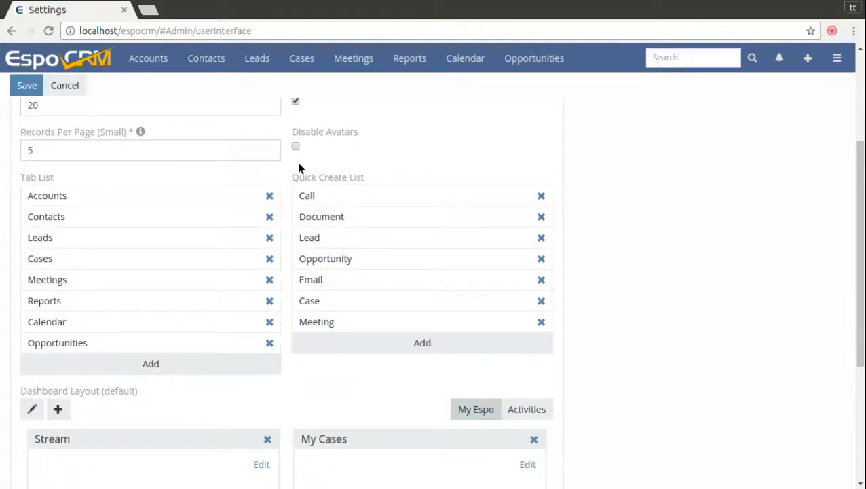
Add Calls, Emails and Tasks to the Tab List, then reorder it with Reports first
left_click(126, 370)
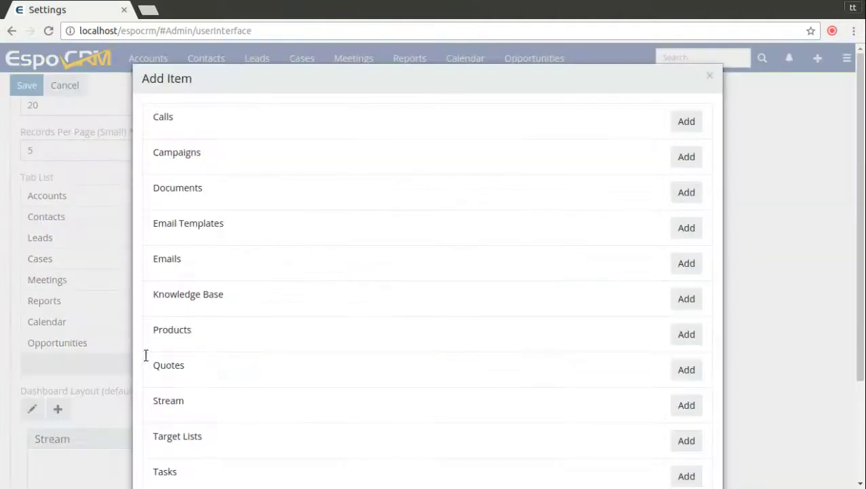
left_click(701, 131)
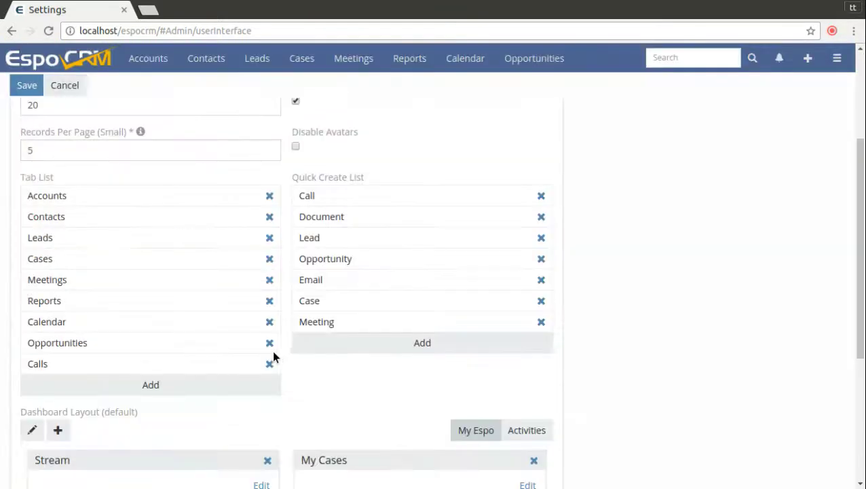
left_click(232, 382)
left_click(686, 228)
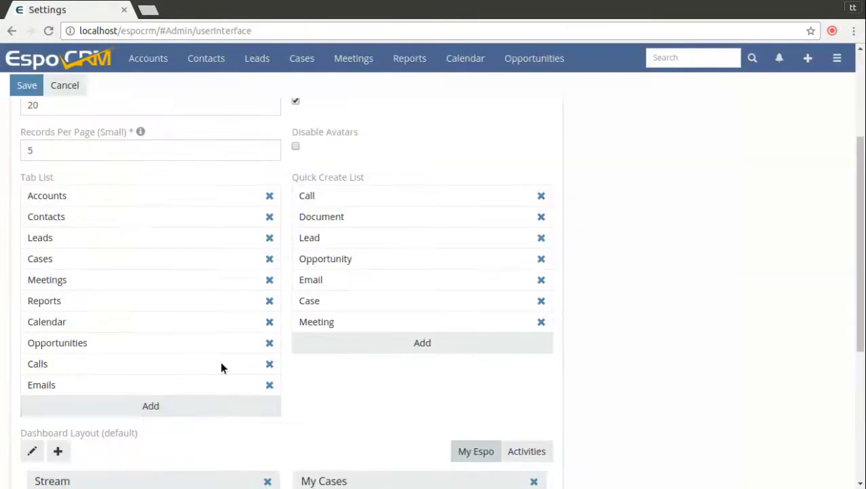
left_click(199, 406)
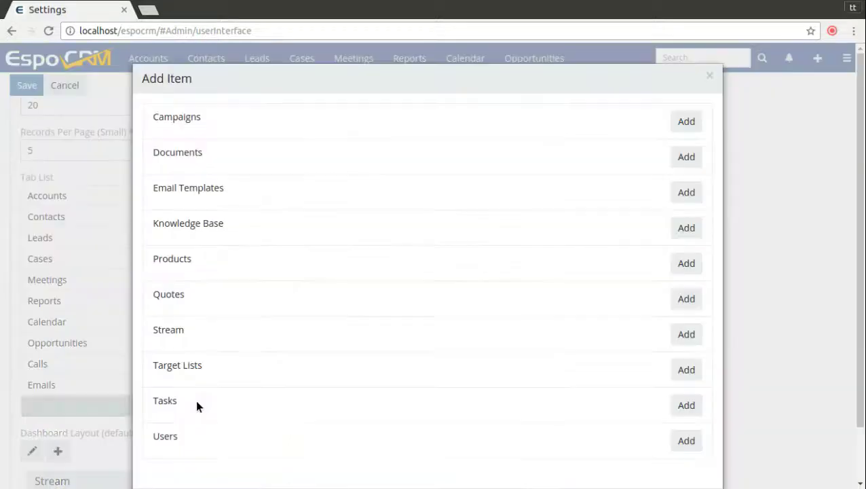
left_click(687, 406)
left_click_drag(72, 382, 78, 278)
left_click_drag(66, 321, 72, 195)
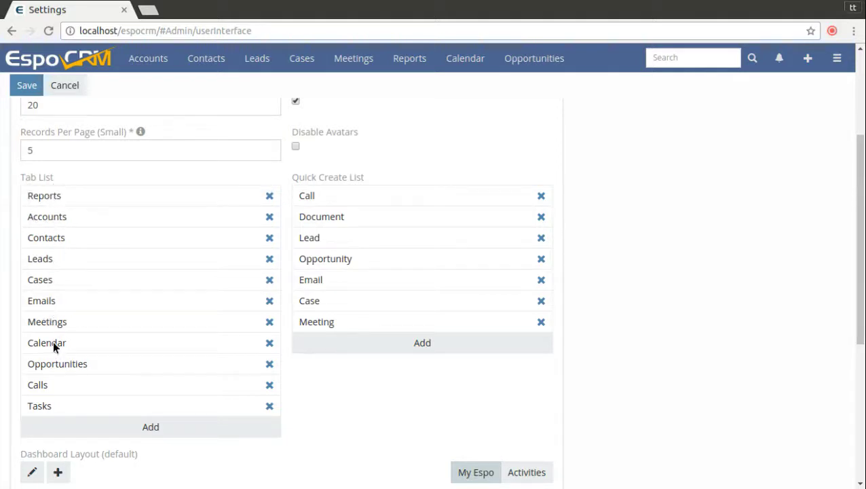
left_click_drag(53, 345, 56, 275)
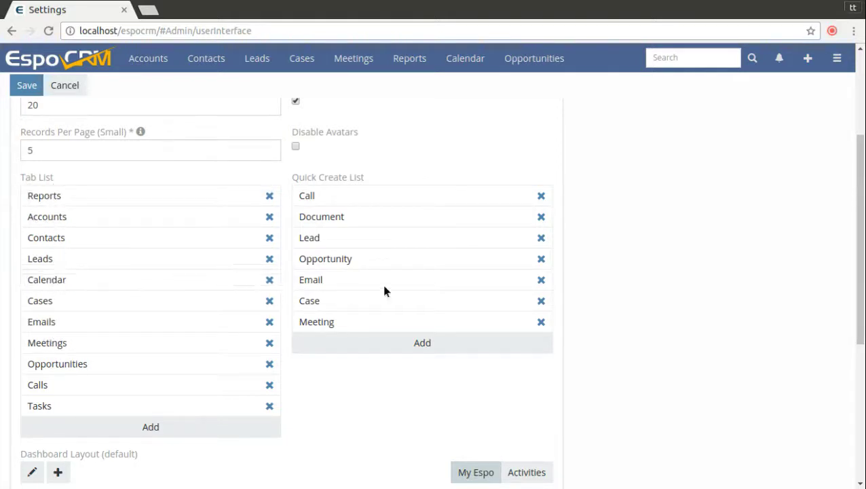
Add Account and Contact to Quick Create, move Meeting below Call, and remove Document
left_click(387, 348)
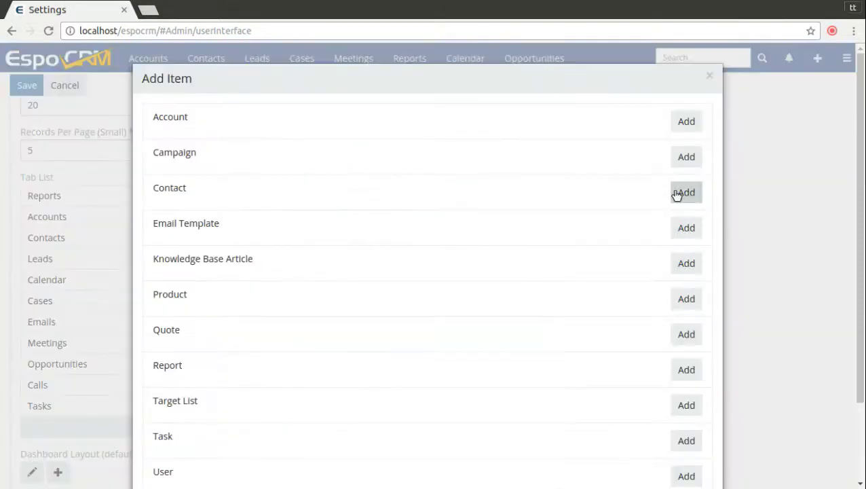
left_click(692, 128)
left_click(410, 370)
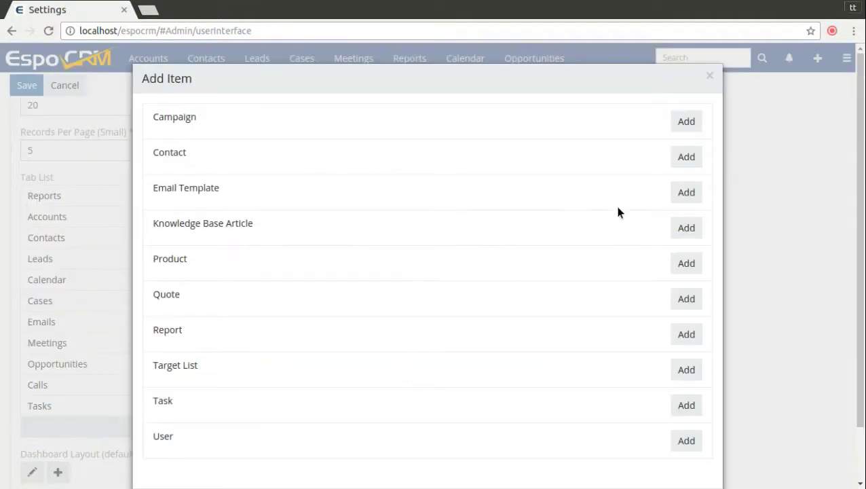
left_click(687, 157)
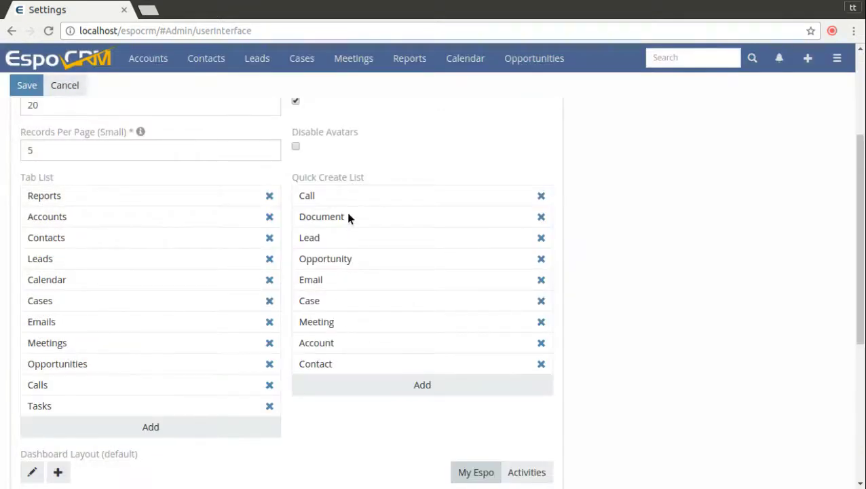
left_click_drag(314, 325, 312, 216)
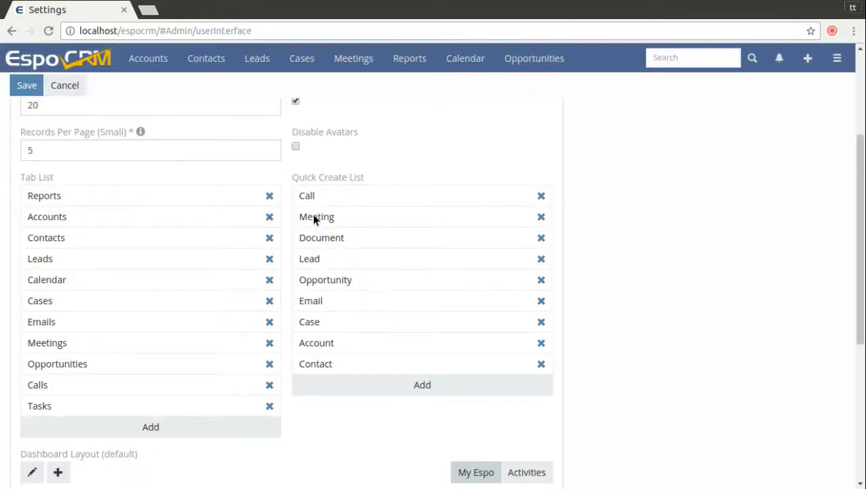
left_click(541, 238)
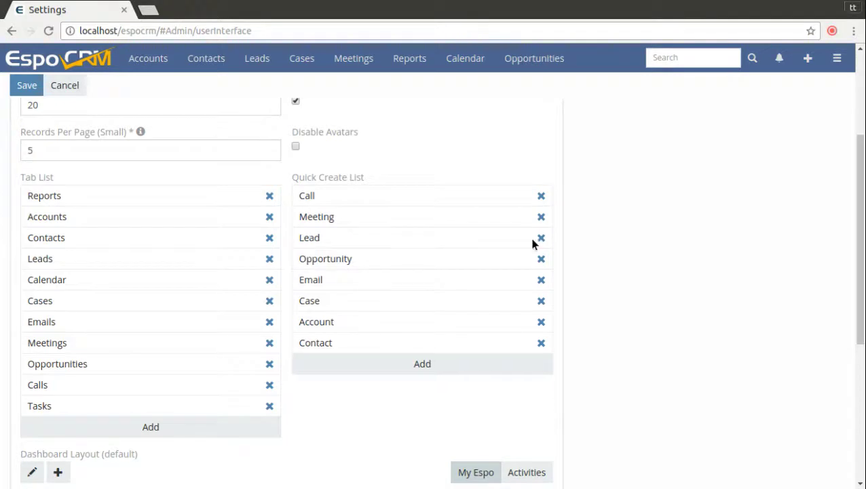
scroll(136, 326, "down", 3)
scroll(147, 316, "down", 5)
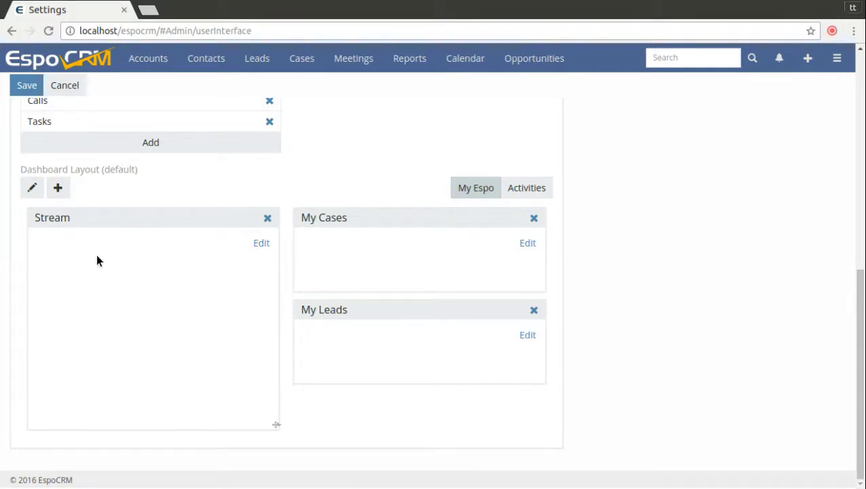
Save the User Interface settings with the Violet Vertical theme and new tab order
left_click(27, 88)
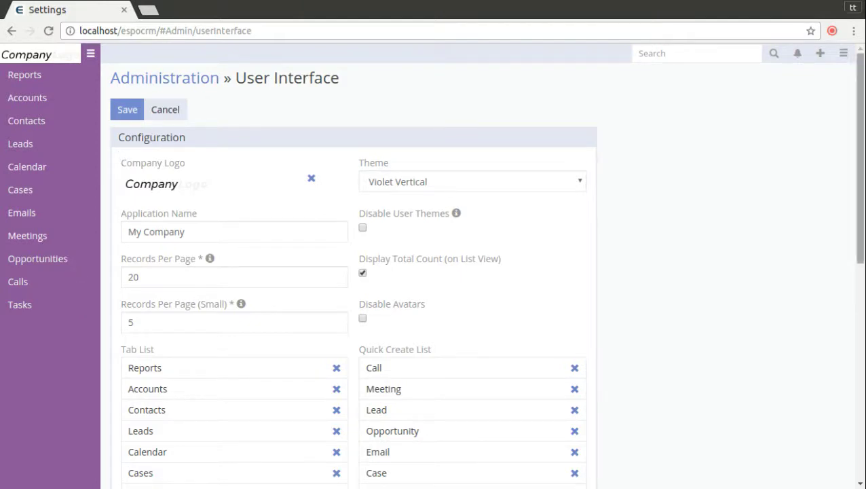
left_click(844, 54)
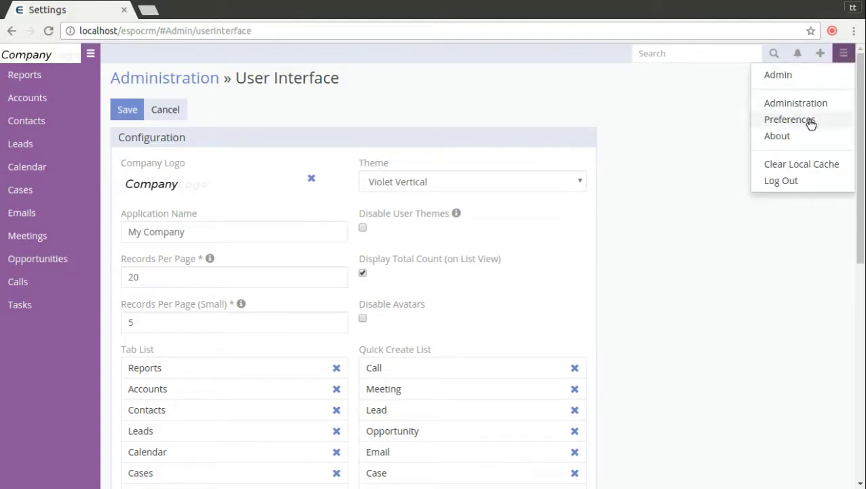
In the admin's Preferences, set the theme to Sakura and enable a custom tab list
left_click(790, 119)
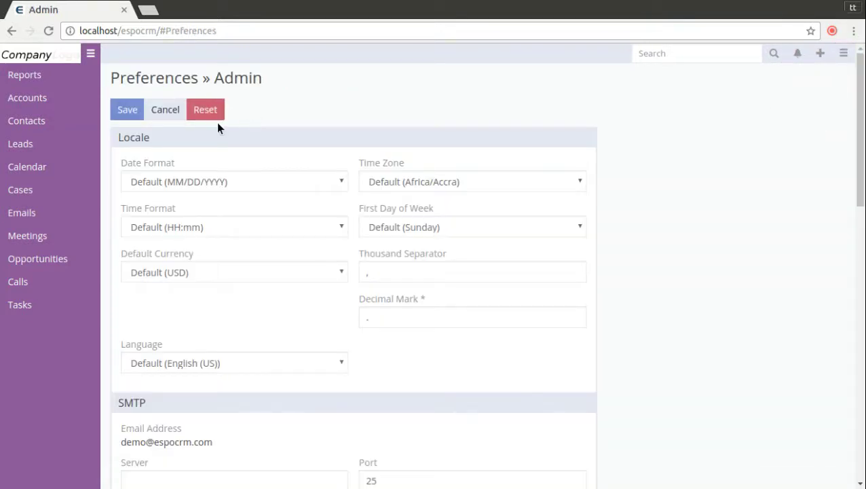
scroll(241, 243, "down", 10)
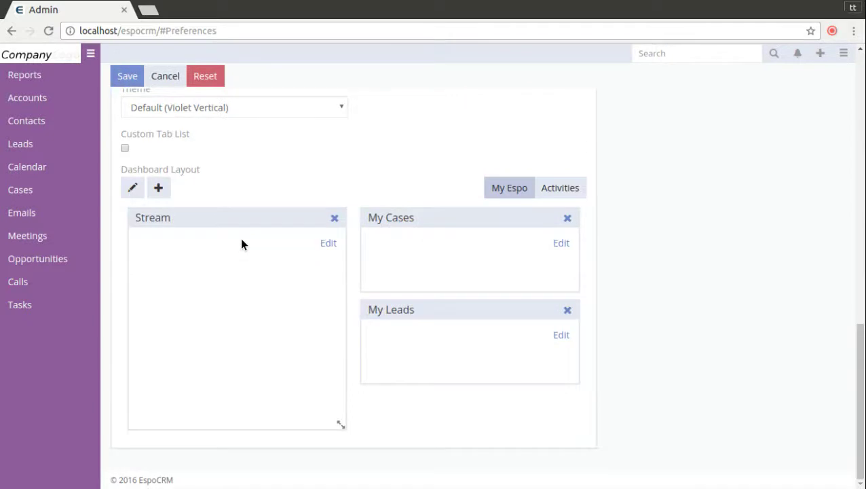
scroll(310, 237, "up", 1)
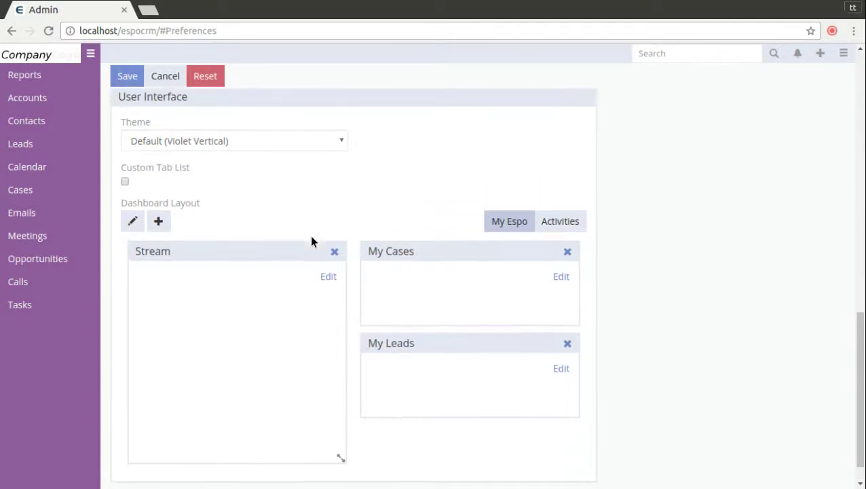
left_click(275, 146)
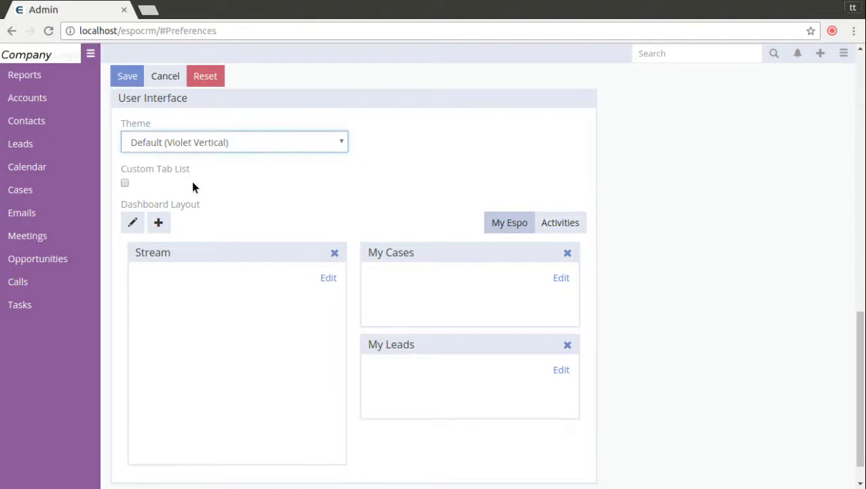
left_click(153, 194)
left_click(124, 181)
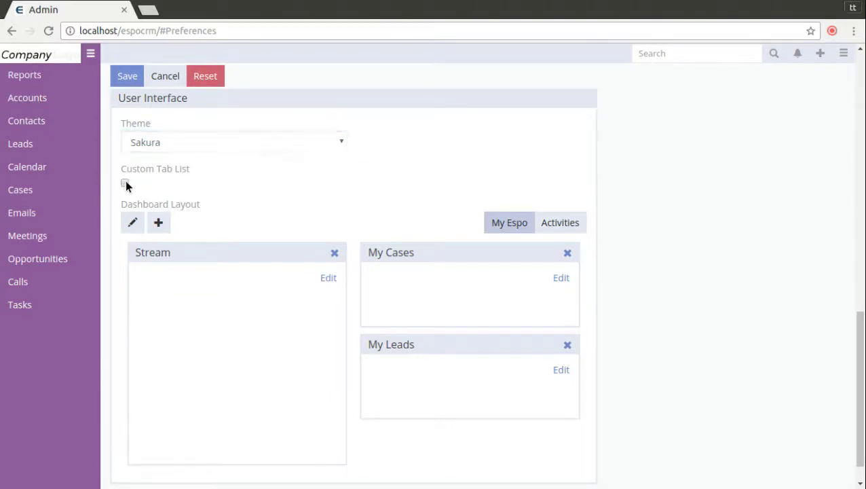
Fill the custom tab list with Calendar, Reports, Accounts, Leads and Opportunities, then save
left_click(470, 190)
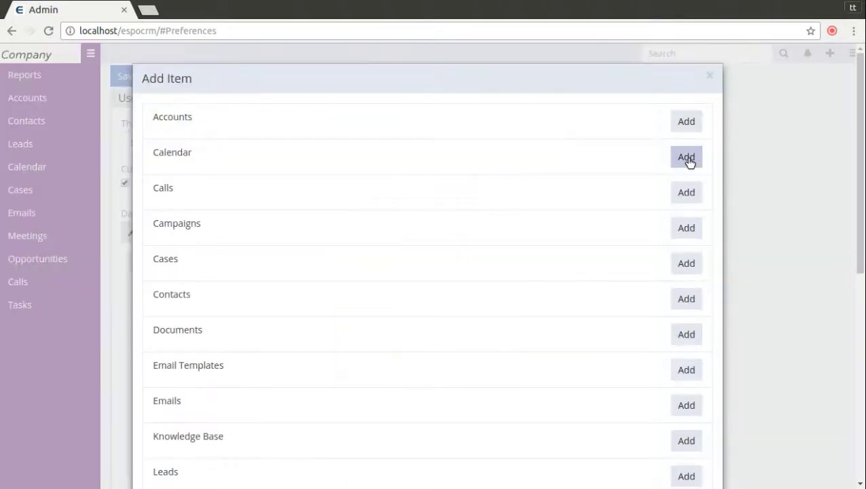
left_click(686, 157)
left_click(447, 207)
scroll(650, 315, "down", 3)
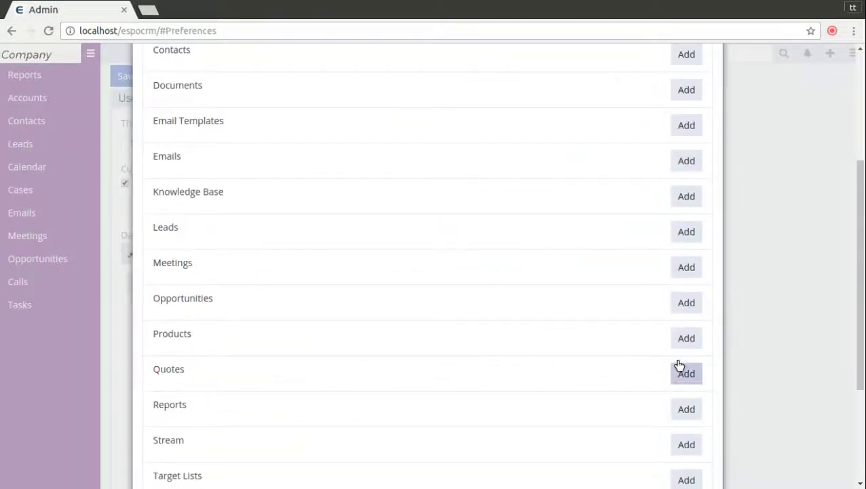
left_click(689, 408)
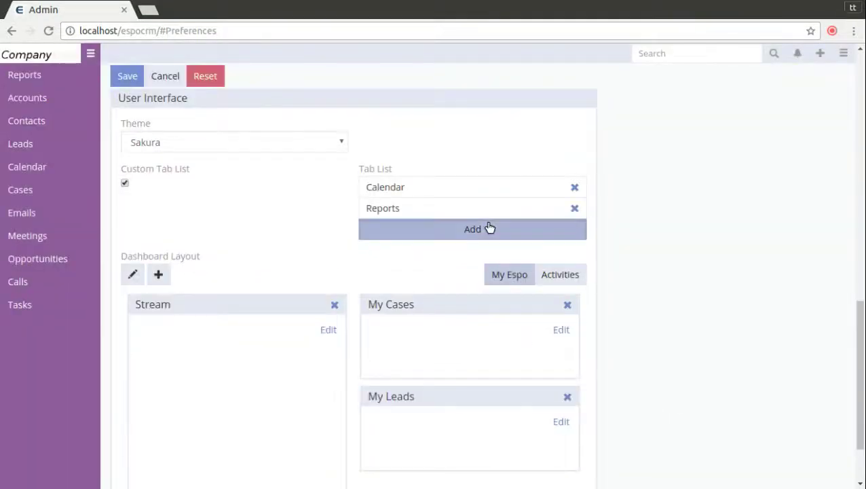
left_click(489, 228)
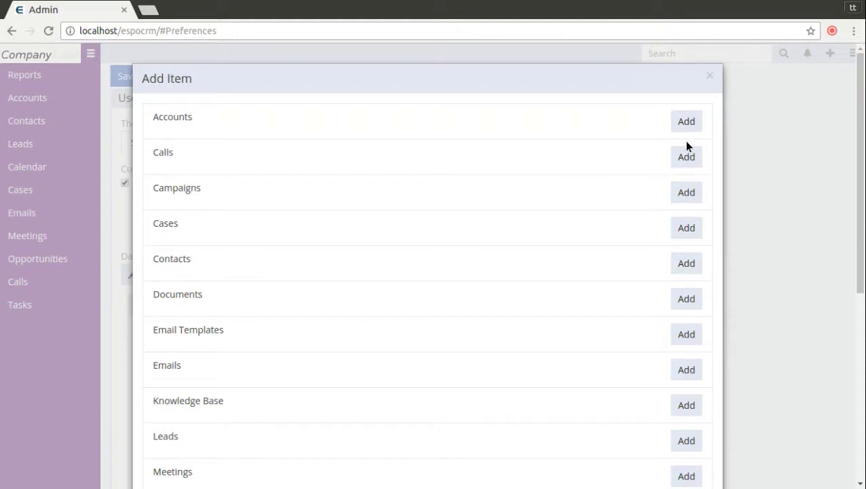
left_click(704, 123)
left_click(461, 254)
scroll(688, 411, "down", 3)
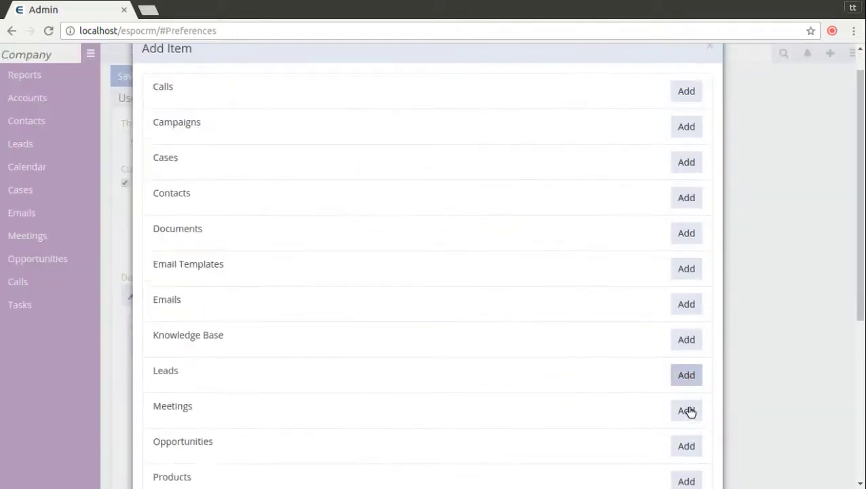
left_click(687, 232)
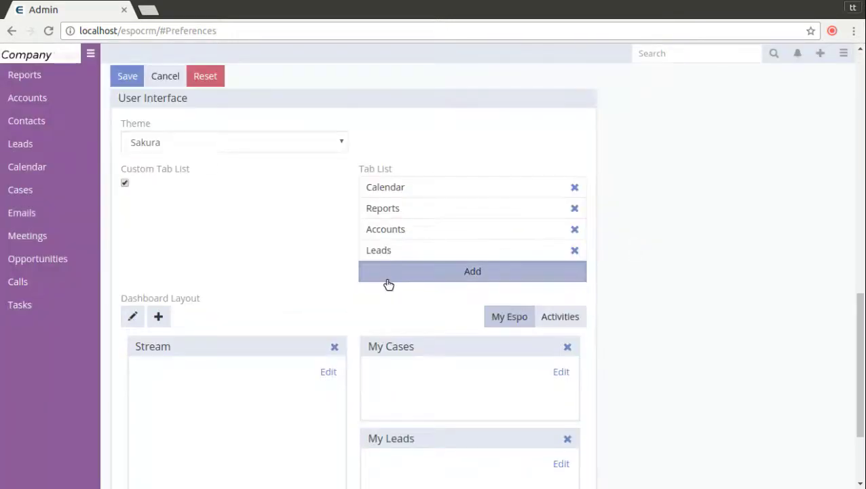
left_click(393, 277)
left_click(685, 441)
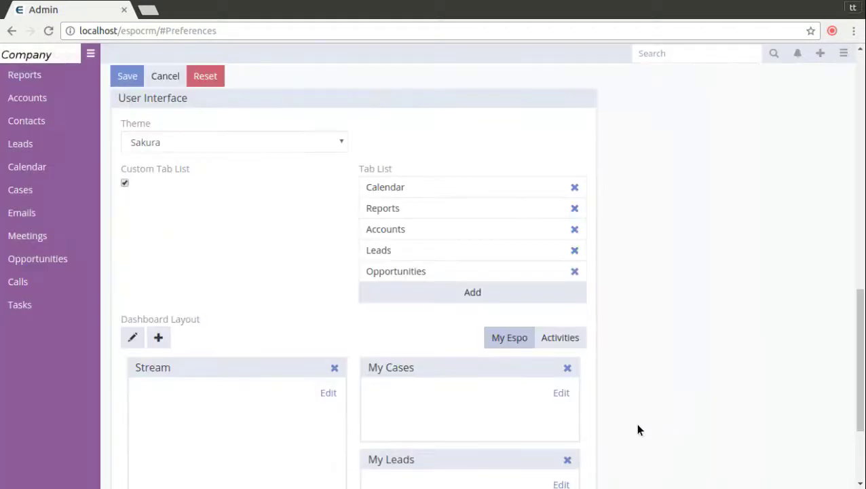
scroll(245, 371, "down", 4)
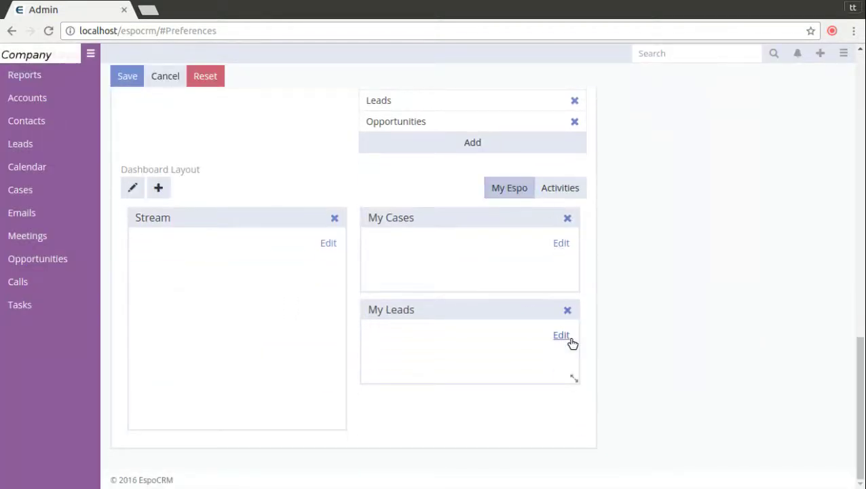
left_click(133, 81)
Confirm the preference save and go to the Users list in Administration
left_click(48, 30)
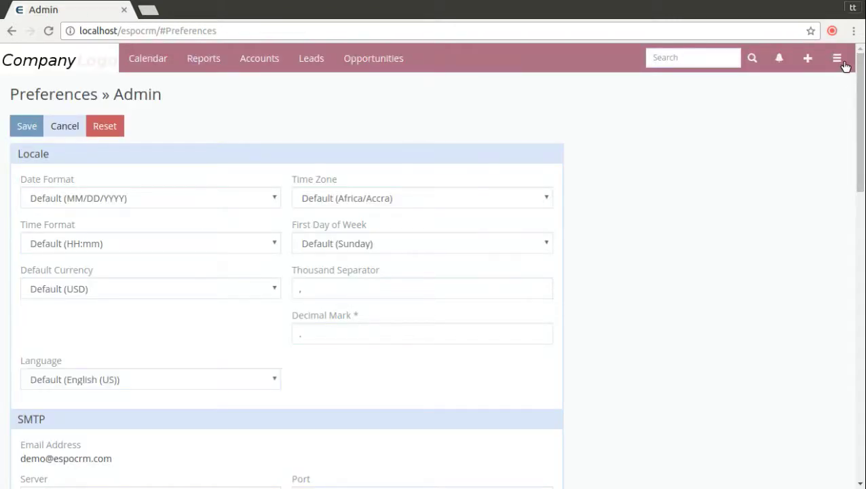
left_click(839, 65)
left_click(793, 113)
left_click(29, 415)
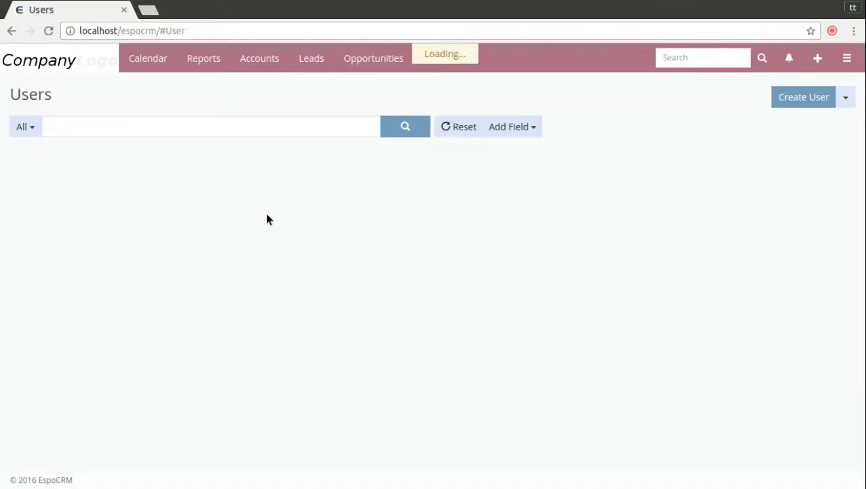
Open another user's record and view that user's Preferences page
left_click(93, 226)
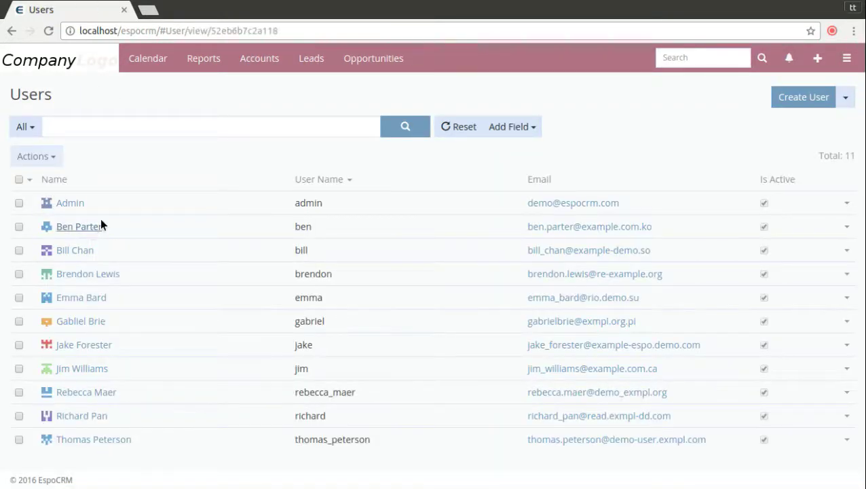
left_click(681, 105)
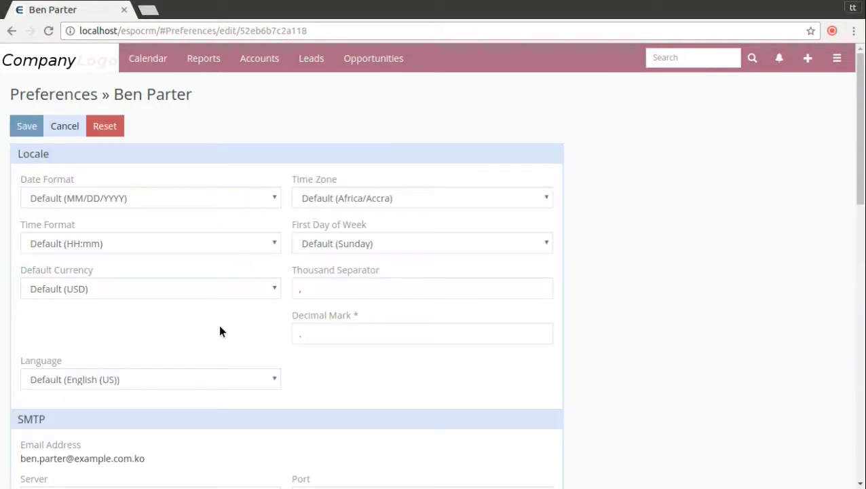
scroll(218, 325, "down", 10)
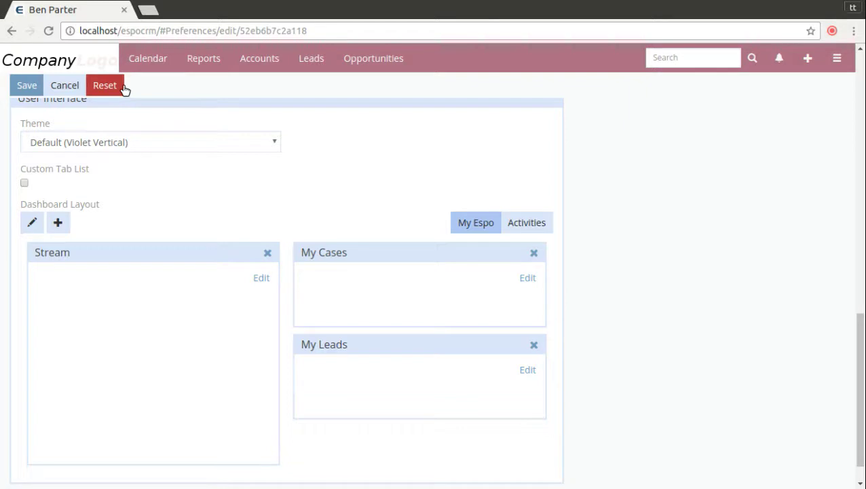
left_click(847, 60)
Reset the admin's own preferences to defaults, dropping Sakura and the custom tab list
left_click(801, 130)
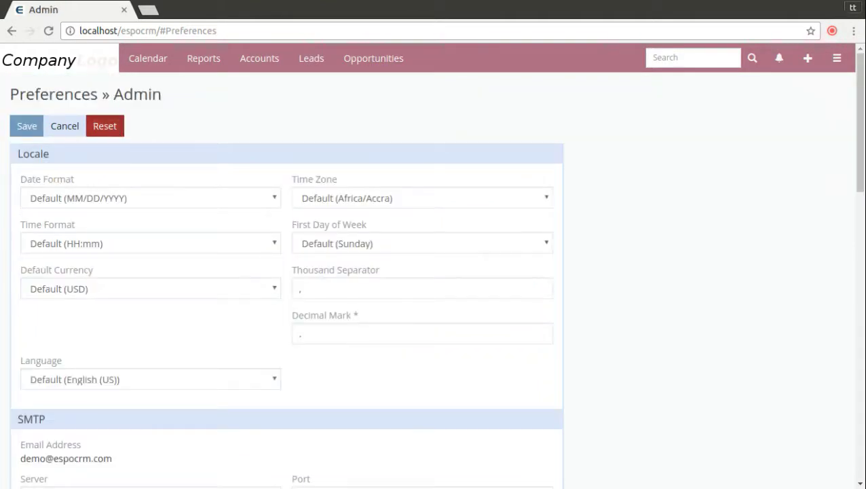
left_click(105, 126)
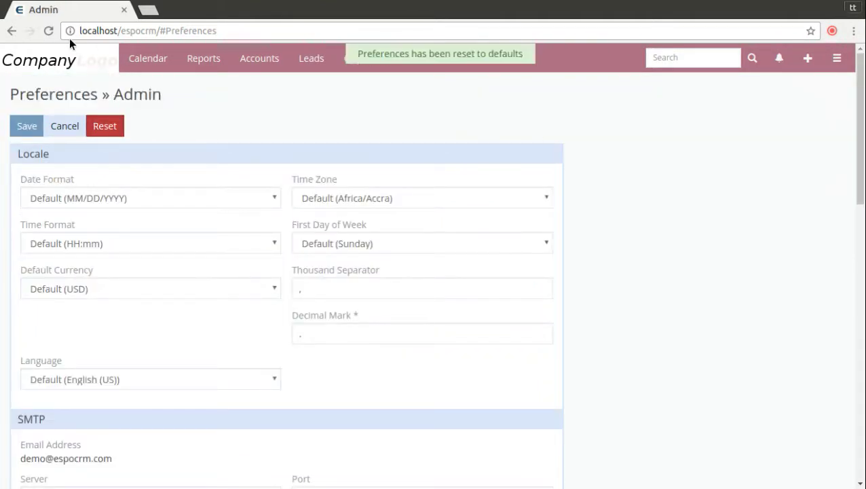